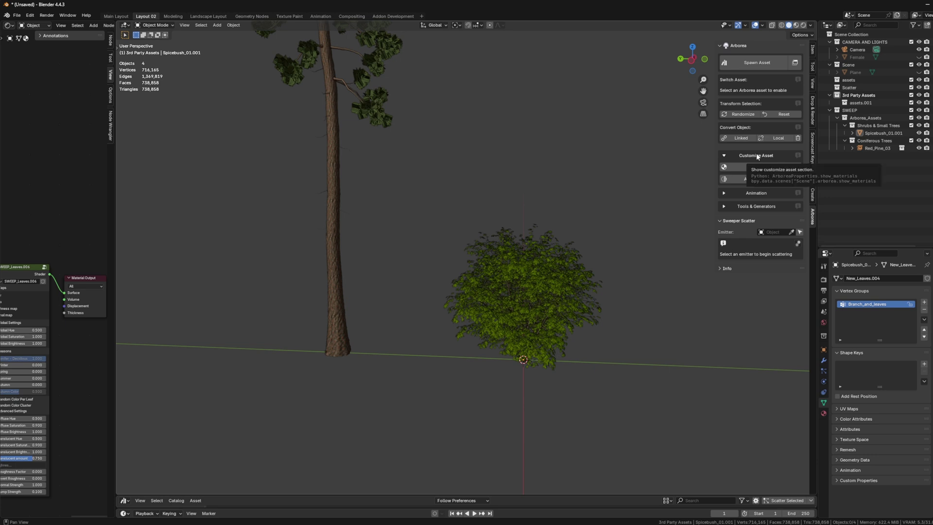
click(728, 155)
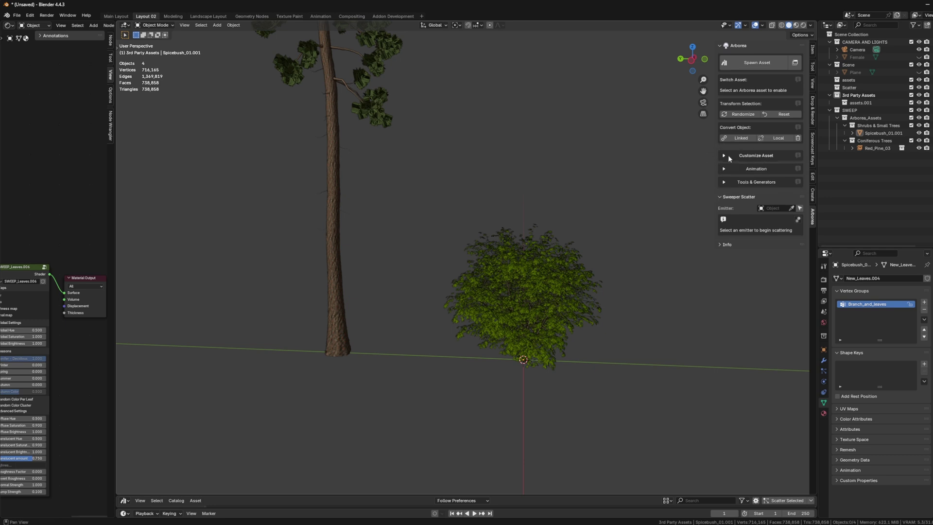
click(729, 155)
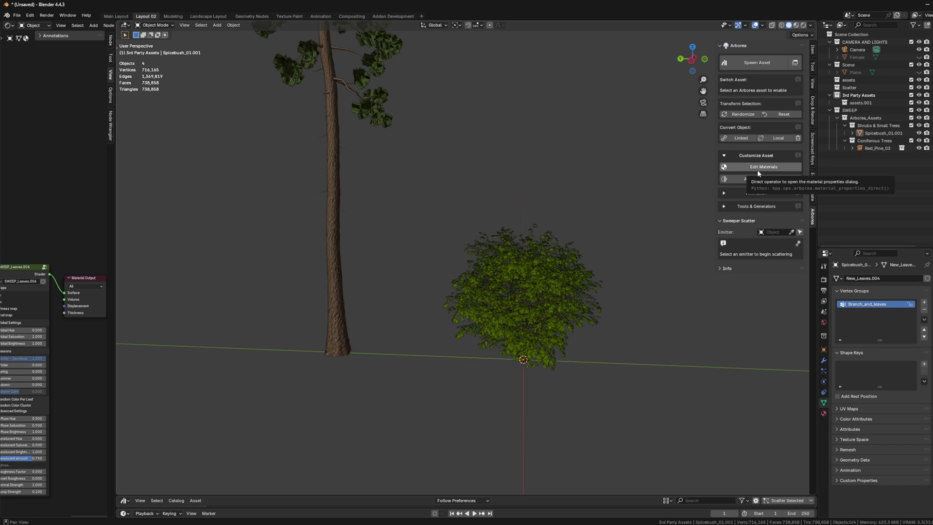
middle_drag(607, 221, 618, 207)
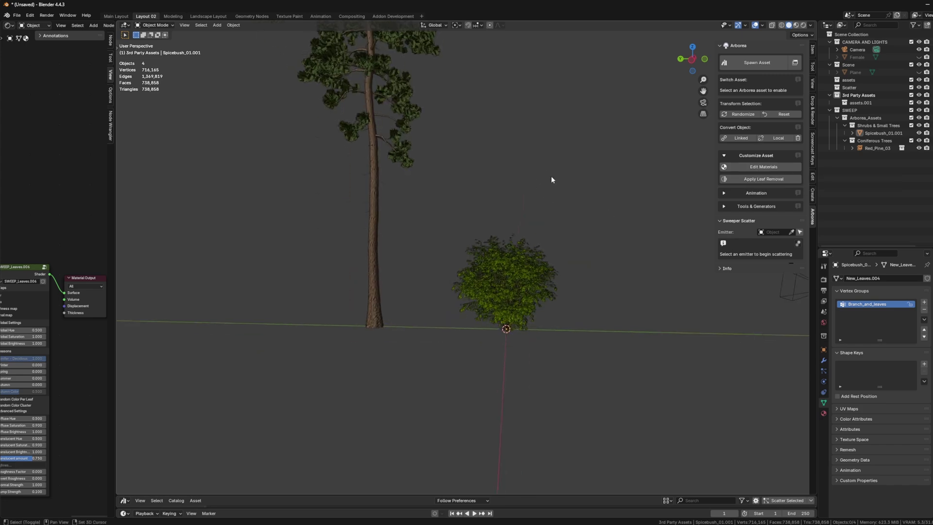
middle_drag(554, 181, 571, 356)
- Select the spicebush shrub and convert it to a linked asset
click(571, 349)
key(g)
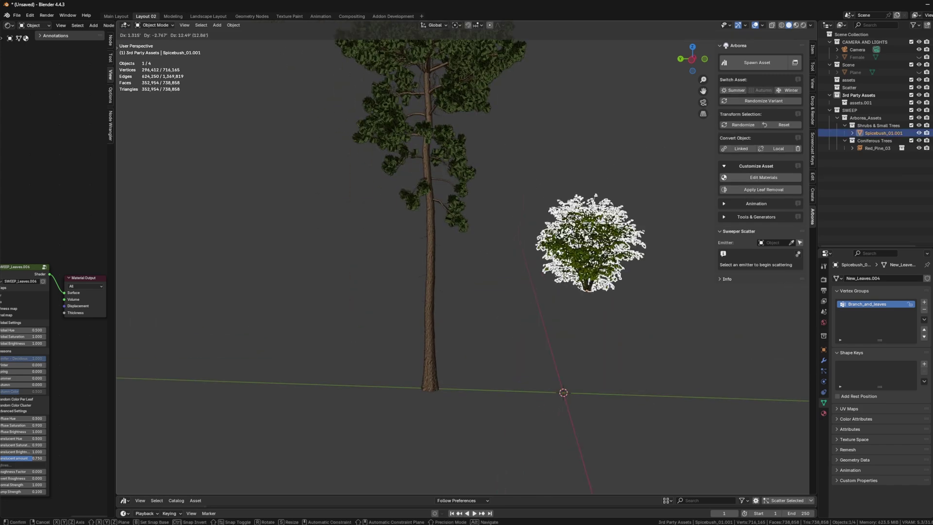
right_click(568, 260)
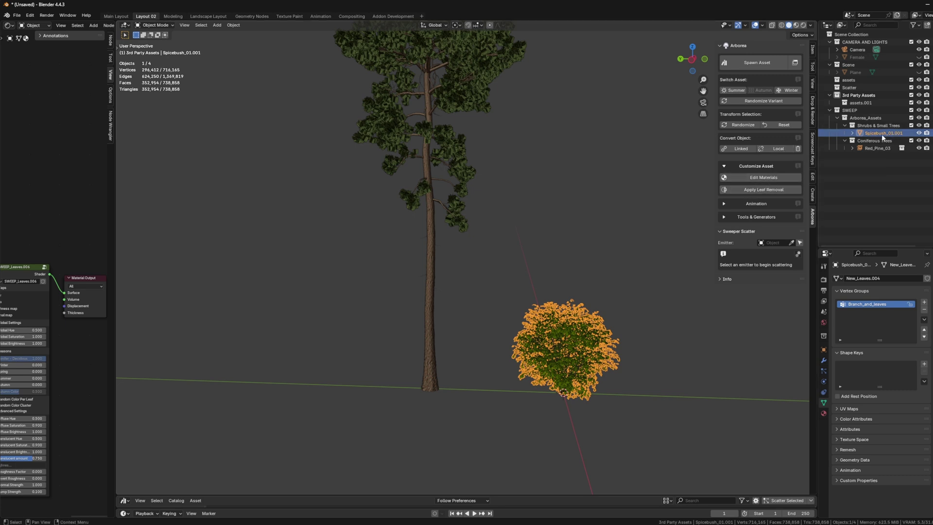
click(740, 148)
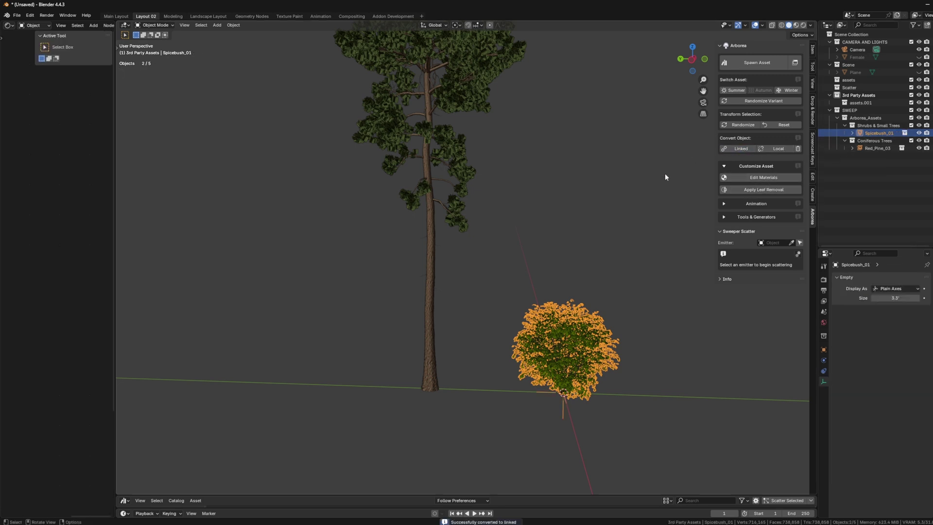
- Apply leaf removal to the spicebush, accepting its conversion to a local asset, and frame and deselect the shrub
click(759, 190)
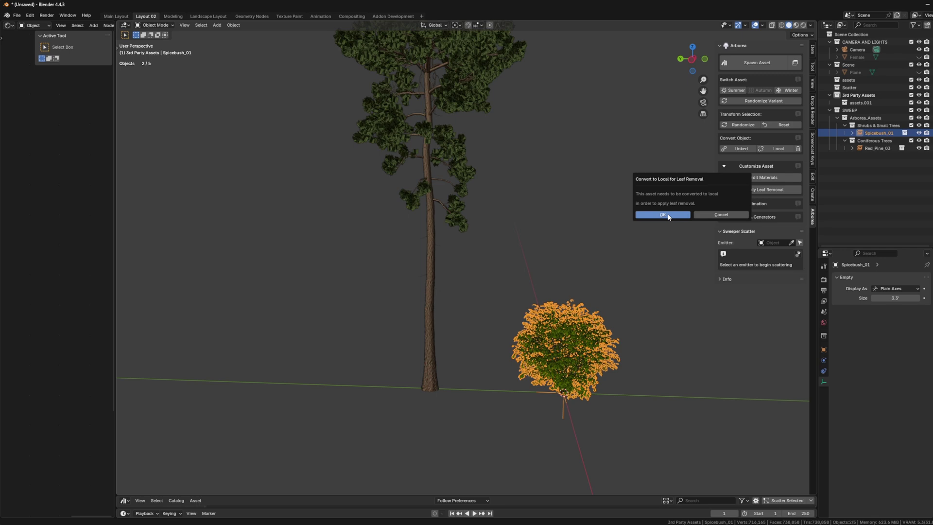
click(668, 216)
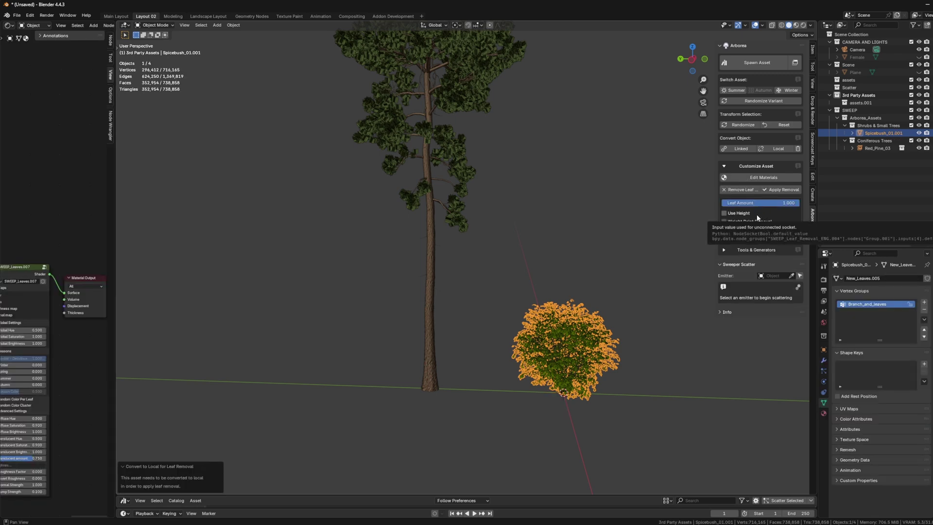
key(KP_Decimal)
click(633, 198)
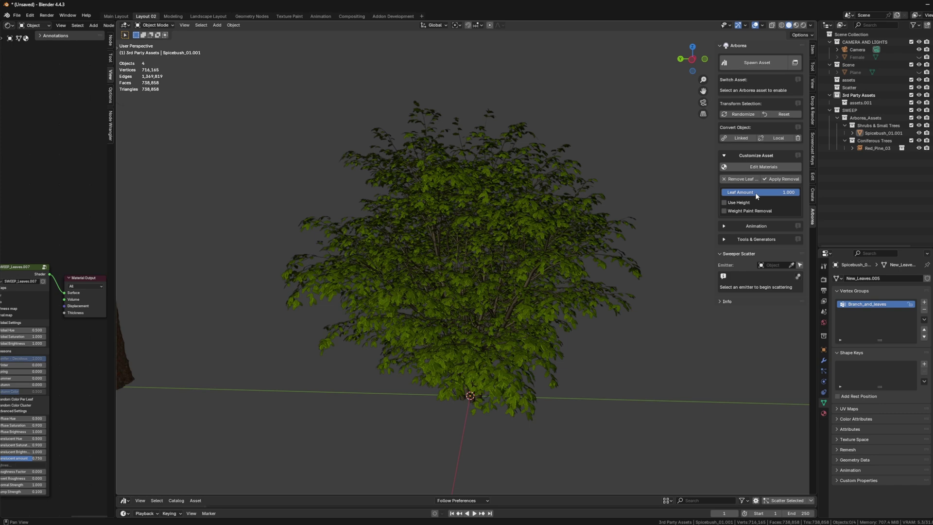
- Reduce the spicebush's leaf amount to 0 and enable height-based leaf removal
drag(797, 192, 723, 191)
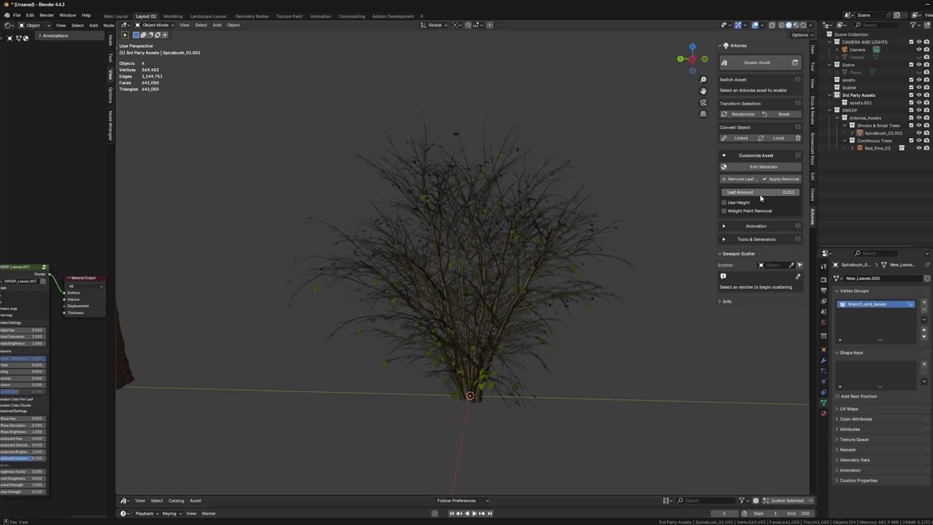
drag(764, 194, 729, 203)
click(726, 202)
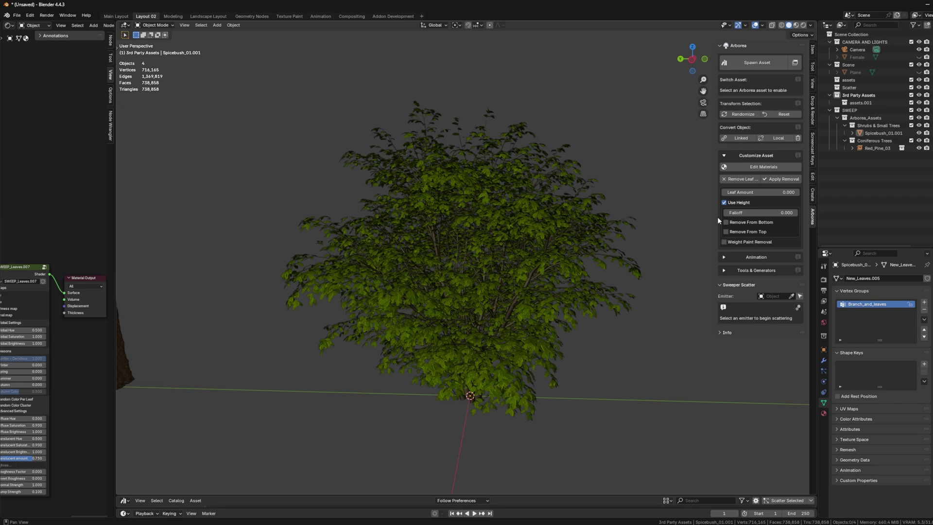
scroll(617, 214, down, 2)
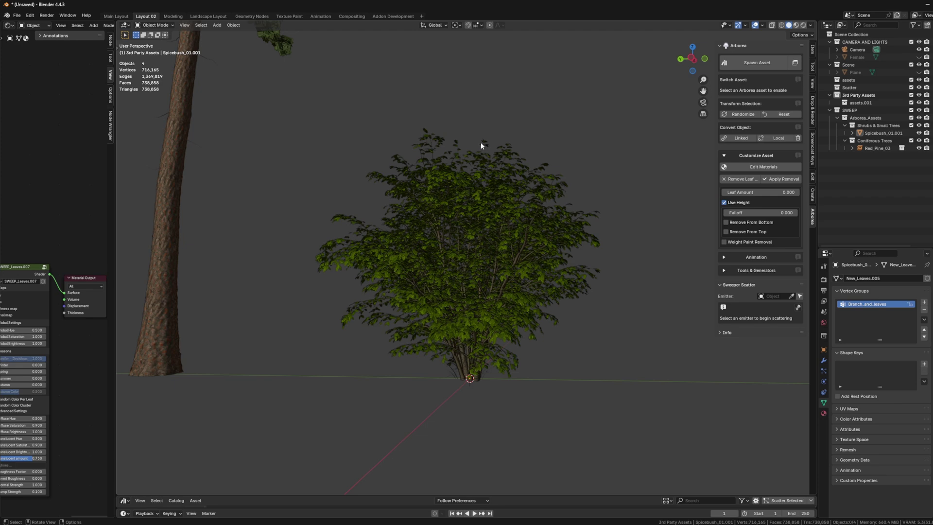
- Remove the shrub's leaves from the bottom with a bottom height of 0.432
click(745, 224)
mouse_move(752, 230)
mouse_down()
mouse_move(772, 230)
mouse_move(761, 231)
mouse_up()
middle_drag(551, 226, 531, 262)
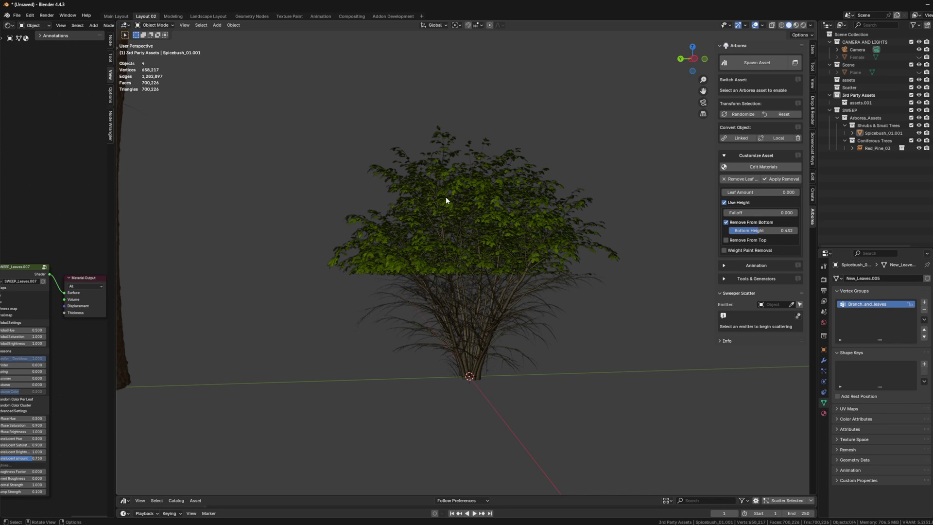
middle_drag(580, 254, 392, 267)
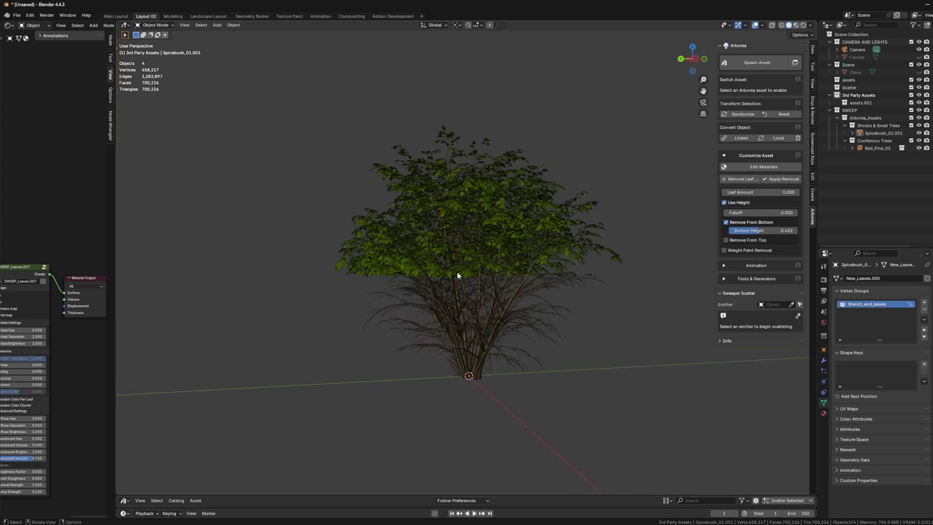
middle_drag(536, 279, 514, 277)
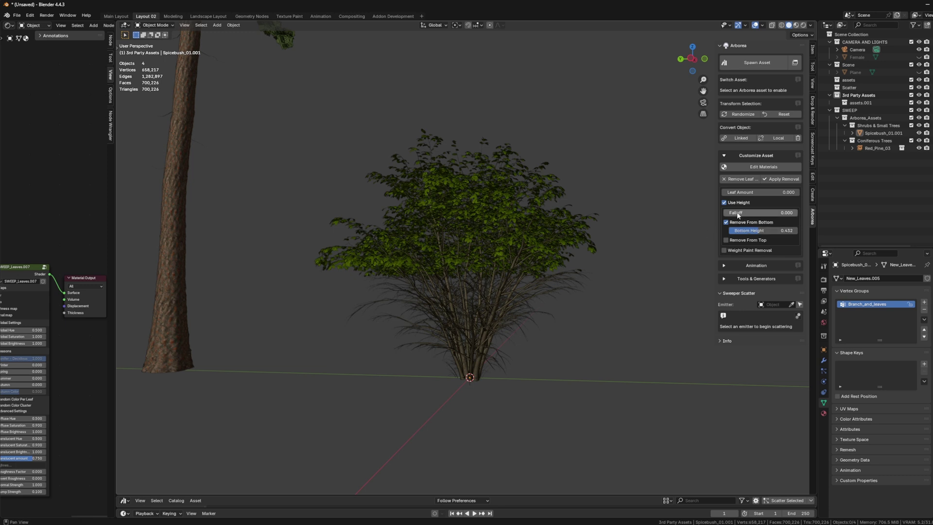
- Soften the height-based leaf removal with a falloff of 0.249
drag(758, 213, 780, 213)
middle_drag(490, 252, 508, 254)
middle_drag(449, 219, 439, 241)
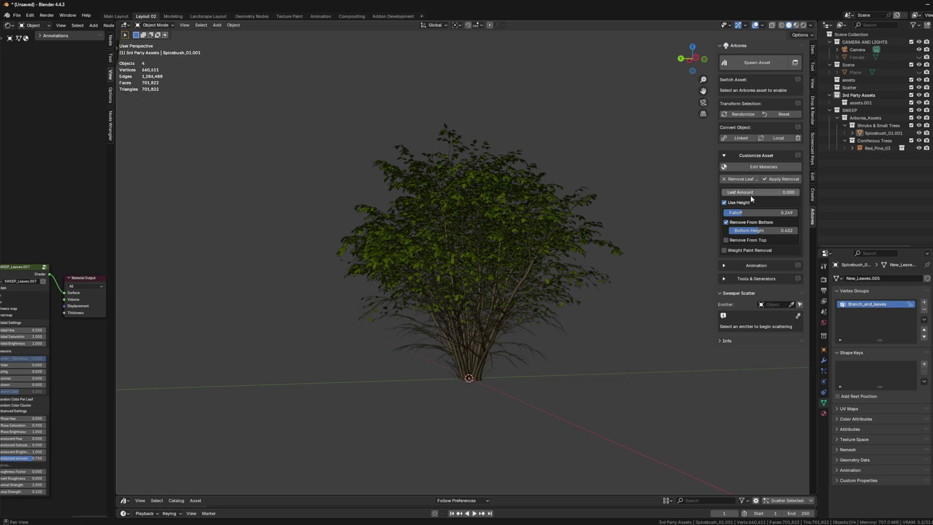
- Try a leaf amount of 0.338 on the shrub, and return it to 0
drag(750, 195, 774, 194)
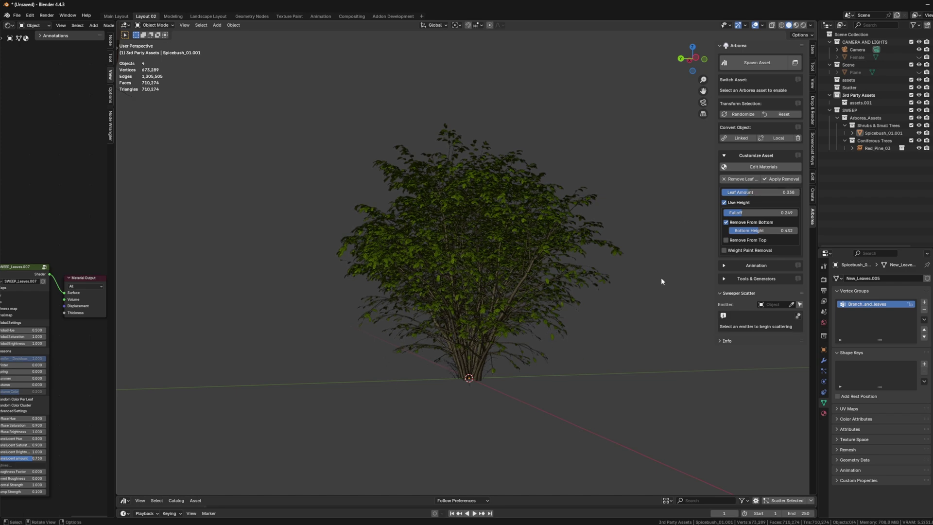
drag(766, 194, 721, 192)
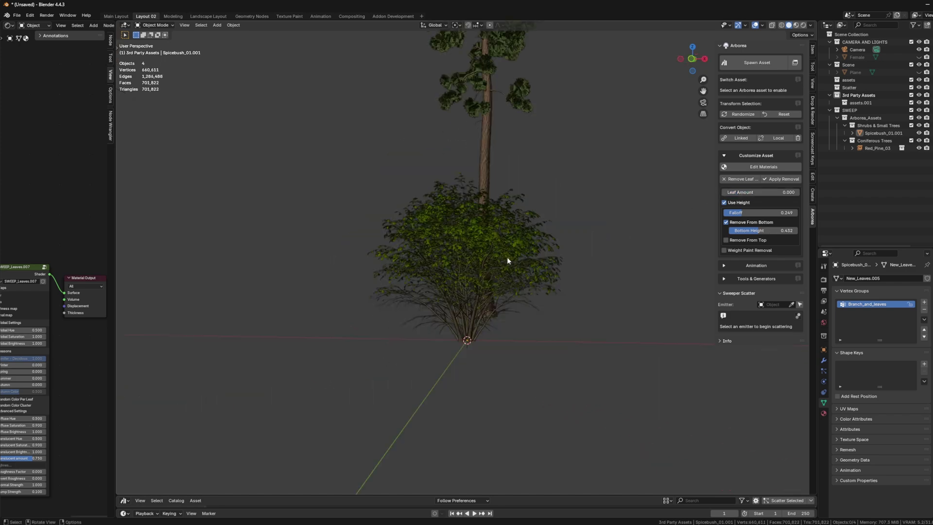
mouse_move(508, 261)
middle_down()
mouse_move(475, 257)
mouse_move(504, 259)
middle_up()
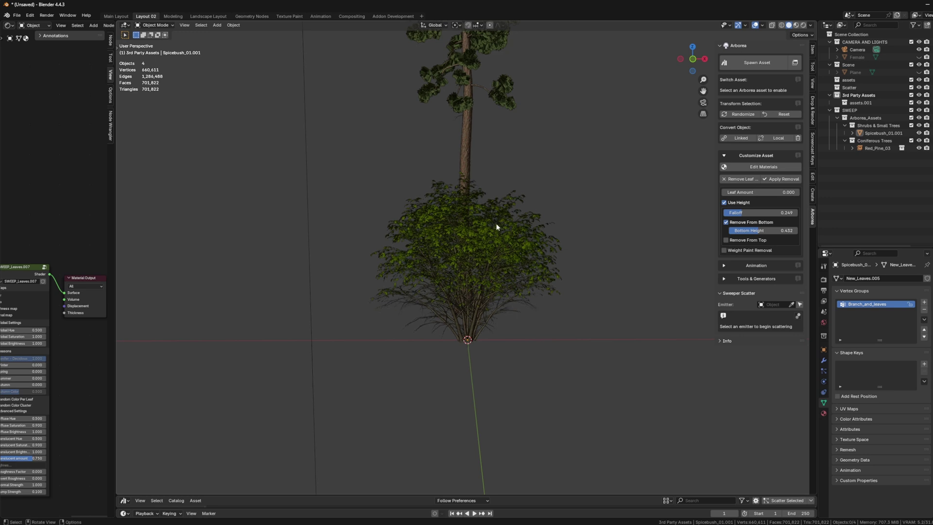
- Switch the height-based removal from the bottom to the top of the shrub, with a top height of 0.579
click(727, 222)
click(728, 232)
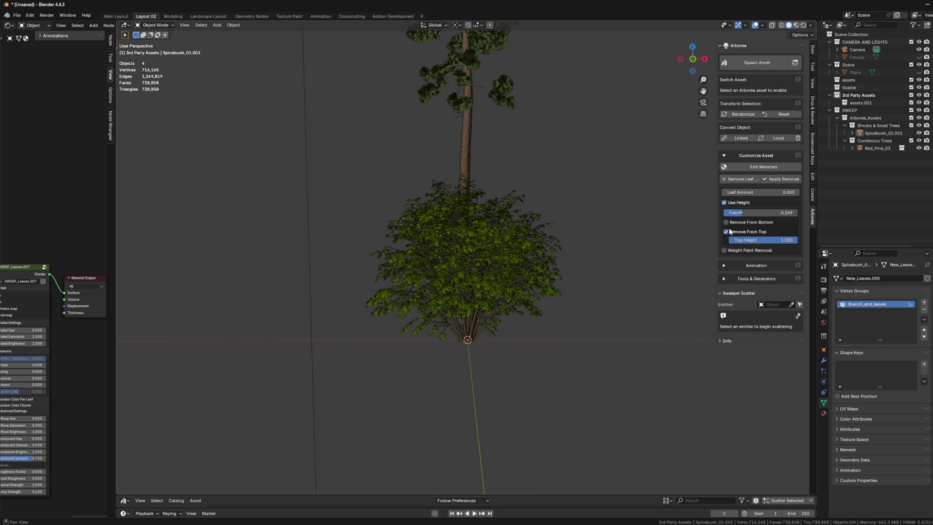
drag(787, 241, 771, 213)
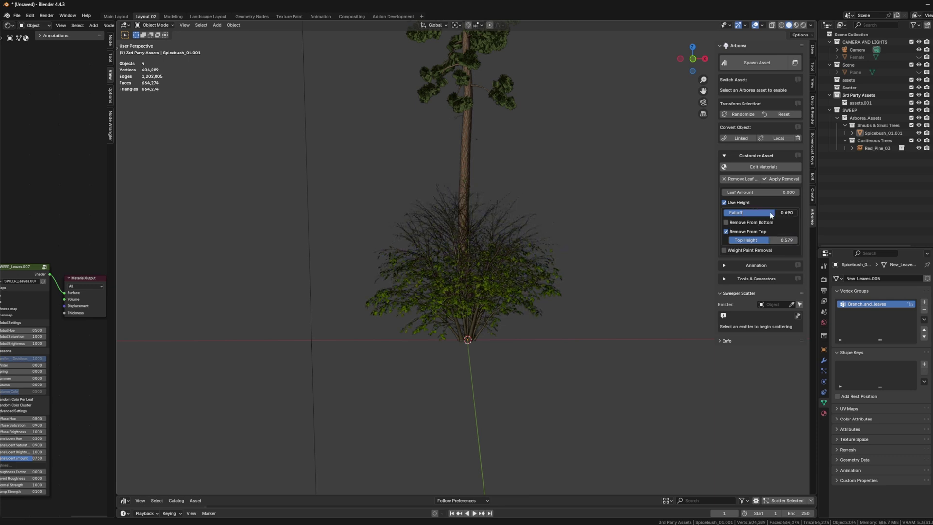
right_click(770, 213)
- Re-enable leaf removal from the bottom and turn off removal from the top
click(727, 222)
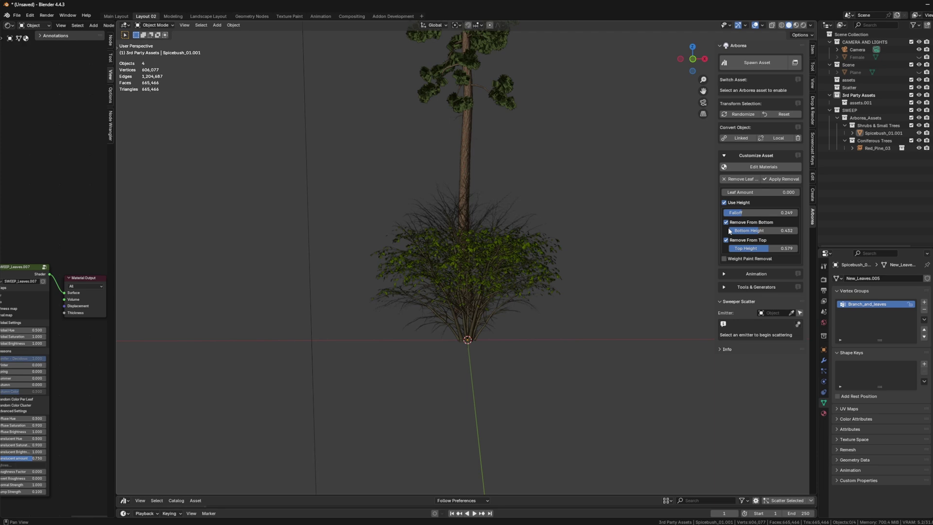
click(726, 240)
middle_drag(664, 229, 565, 274)
scroll(563, 287, up, 2)
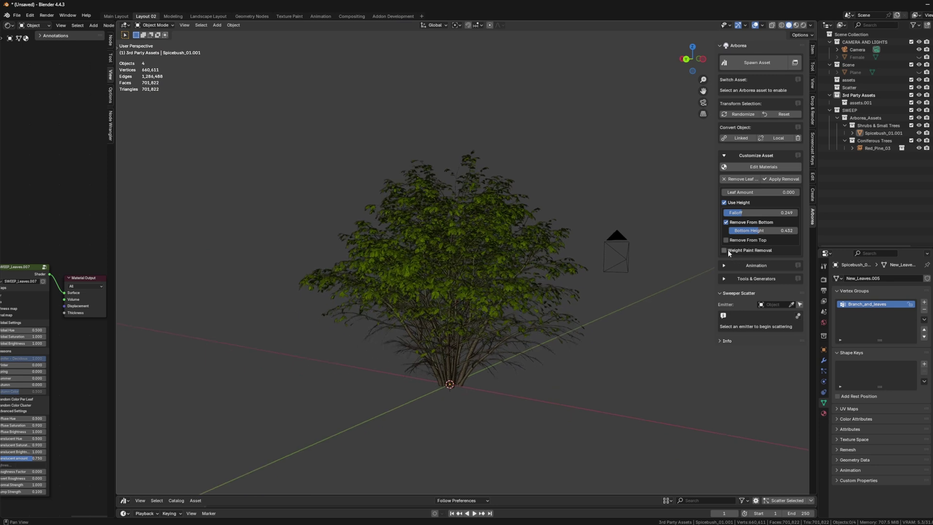
- Enable weight paint removal for the spicebush's leaves and inspect the shrub from several sides
click(731, 250)
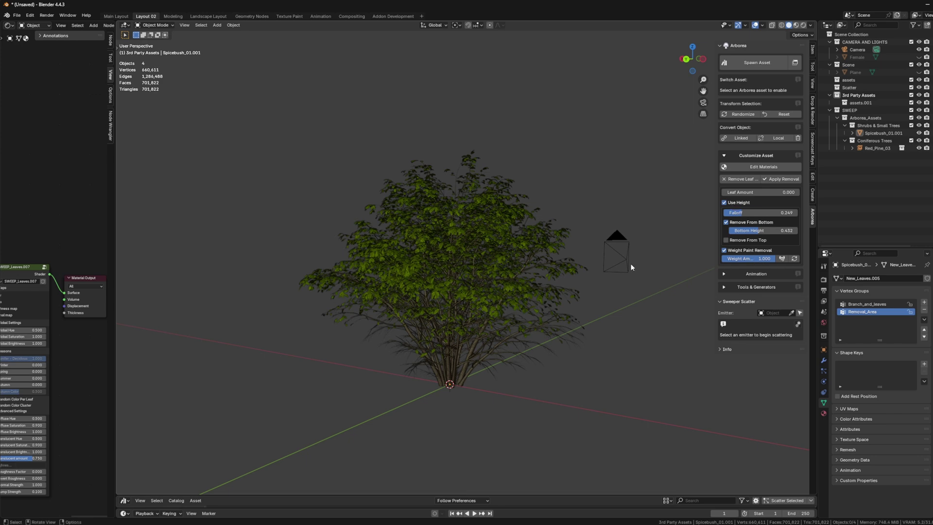
middle_drag(608, 277, 628, 305)
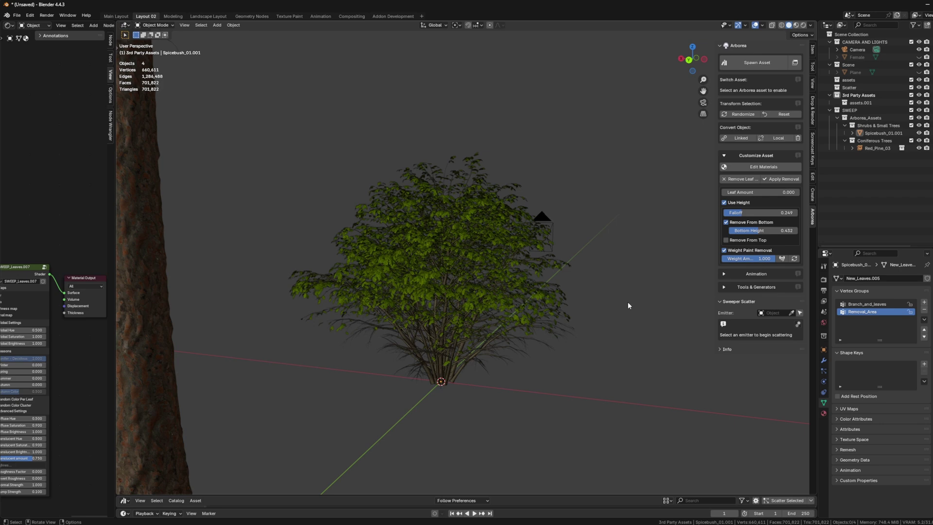
middle_drag(628, 302, 573, 293)
right_click(530, 210)
click(542, 211)
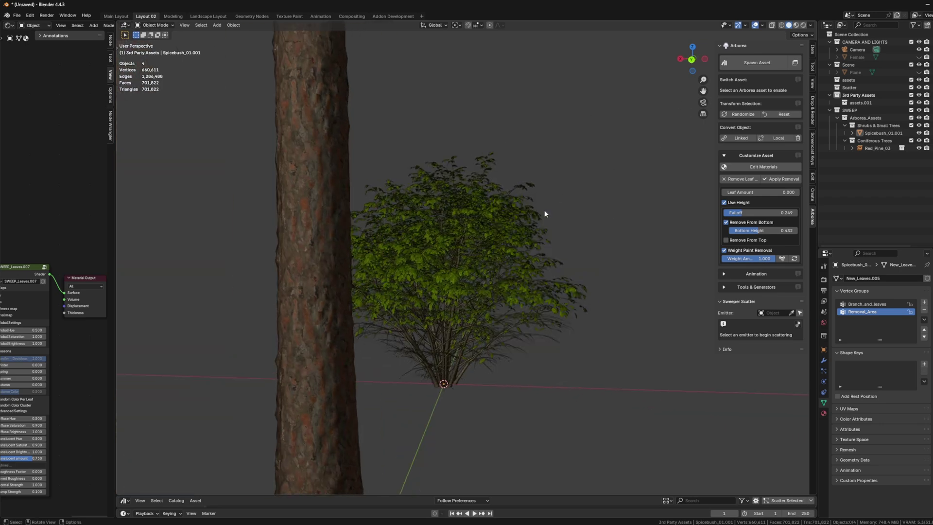
middle_drag(541, 217, 413, 186)
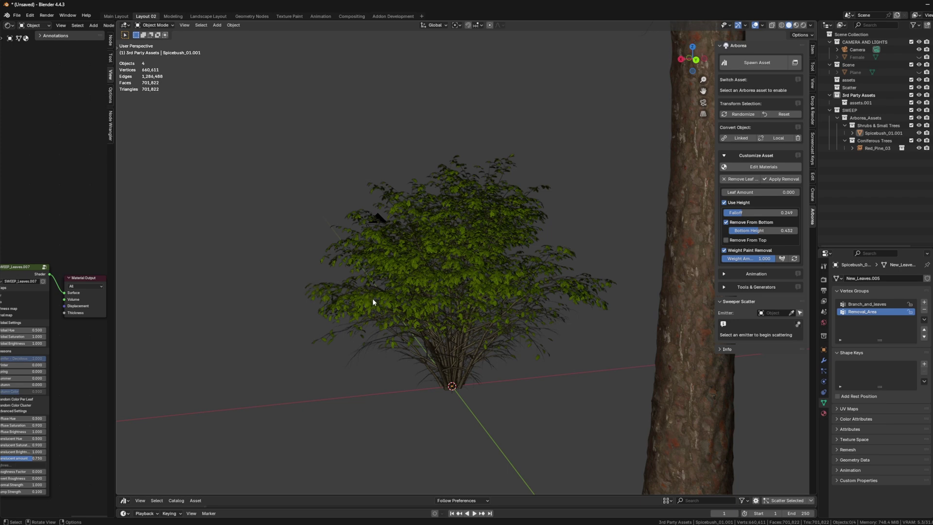
- Weight-paint the removal area over several outer branches around the shrub at full weight, and leave weight paint mode
click(782, 258)
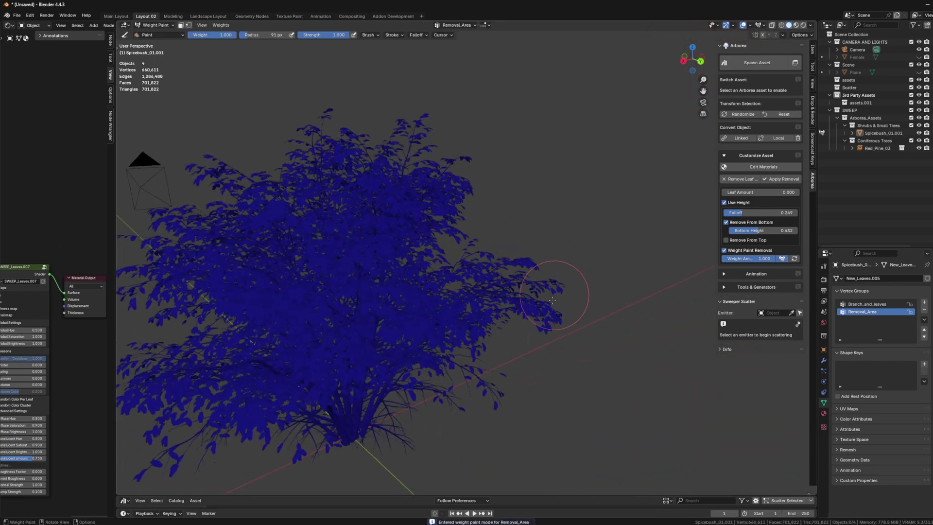
middle_drag(536, 306, 544, 313)
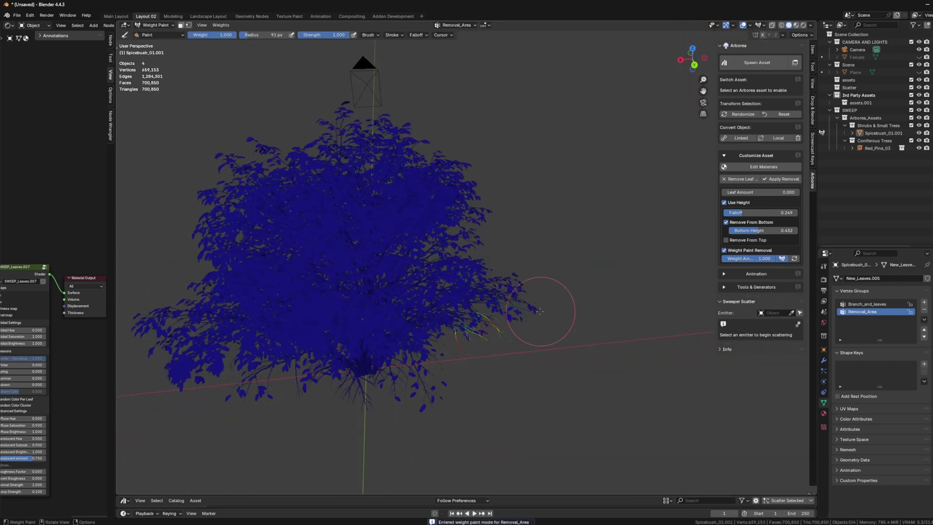
drag(506, 291, 506, 277)
scroll(479, 288, down, 2)
mouse_move(472, 289)
middle_down()
mouse_move(492, 275)
mouse_move(540, 277)
mouse_move(441, 284)
middle_up()
scroll(441, 285, up, 2)
mouse_move(441, 285)
mouse_down()
mouse_move(447, 306)
mouse_move(455, 284)
mouse_move(481, 277)
mouse_up()
scroll(481, 277, down, 4)
mouse_move(481, 277)
middle_down()
mouse_move(656, 244)
mouse_move(647, 246)
middle_up()
shift+middle_drag(464, 303, 578, 313)
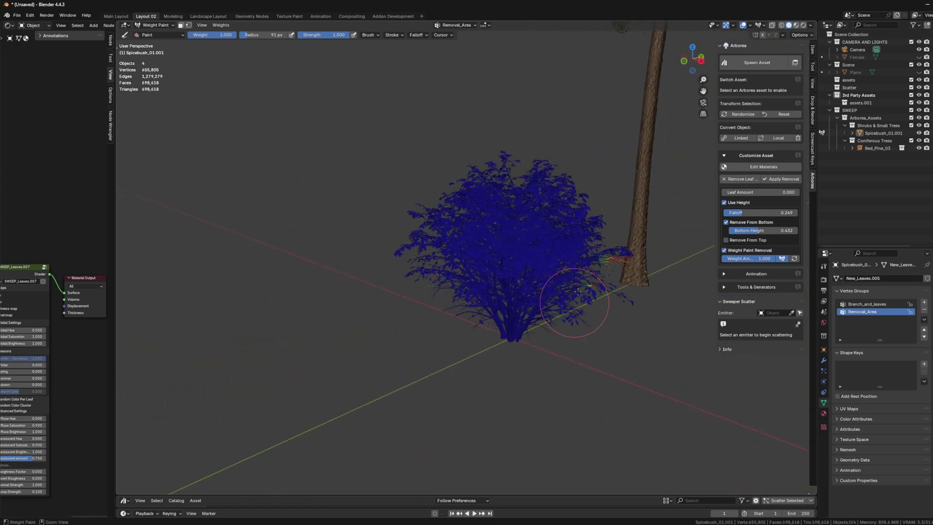
scroll(579, 312, up, 4)
middle_drag(486, 243, 462, 227)
mouse_move(461, 226)
mouse_down()
mouse_move(443, 219)
mouse_move(437, 229)
mouse_move(448, 226)
mouse_up()
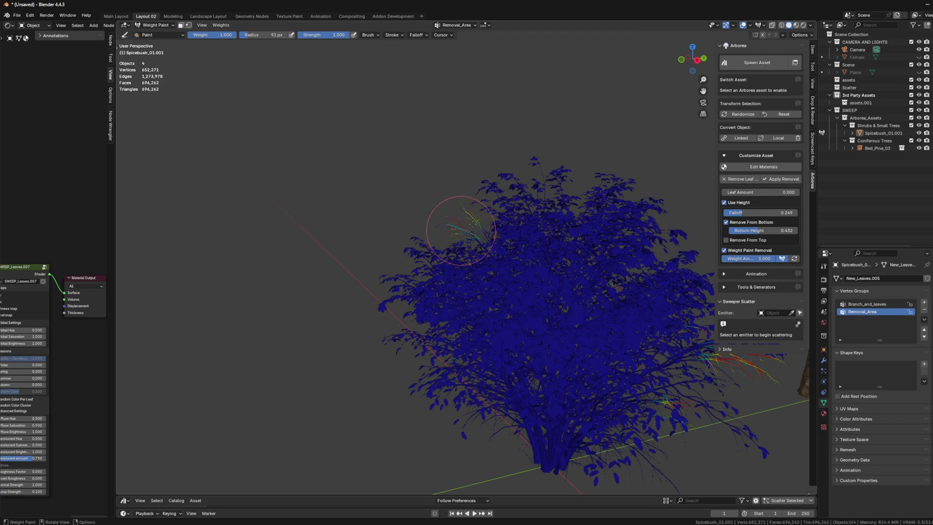
click(782, 259)
scroll(617, 260, down, 2)
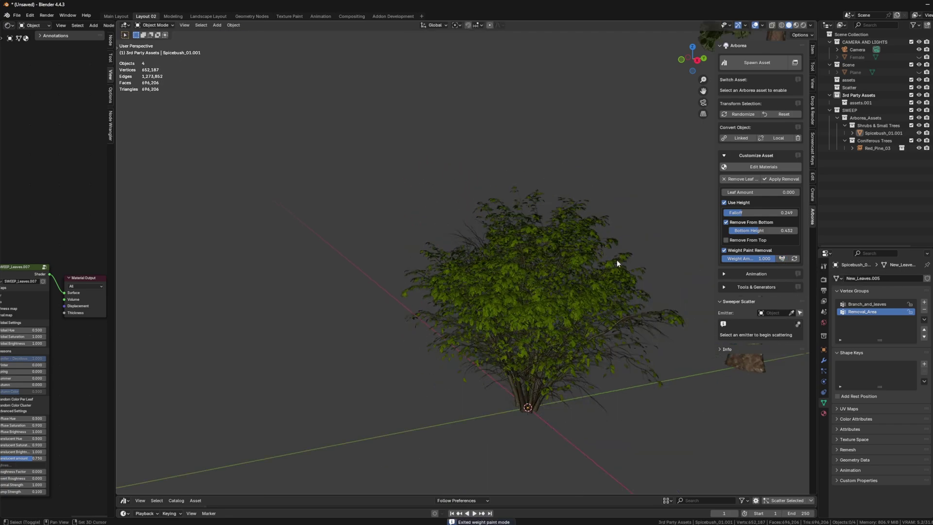
- Set the weight amount of the painted leaf removal to 0.734
mouse_move(617, 260)
middle_down()
mouse_move(546, 234)
mouse_move(577, 225)
mouse_move(685, 231)
mouse_move(545, 261)
middle_up()
middle_drag(497, 235, 760, 260)
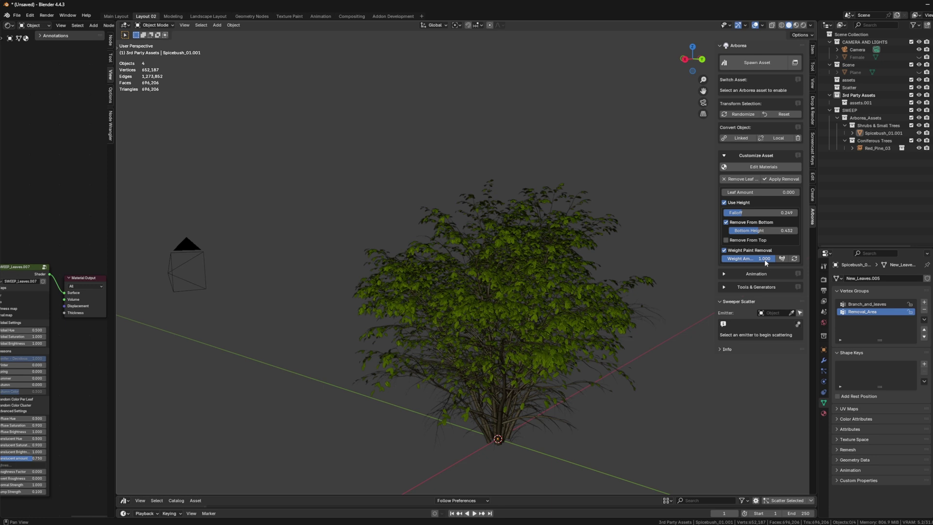
mouse_move(765, 259)
mouse_down()
mouse_move(714, 258)
mouse_move(765, 259)
mouse_up()
drag(765, 259, 747, 258)
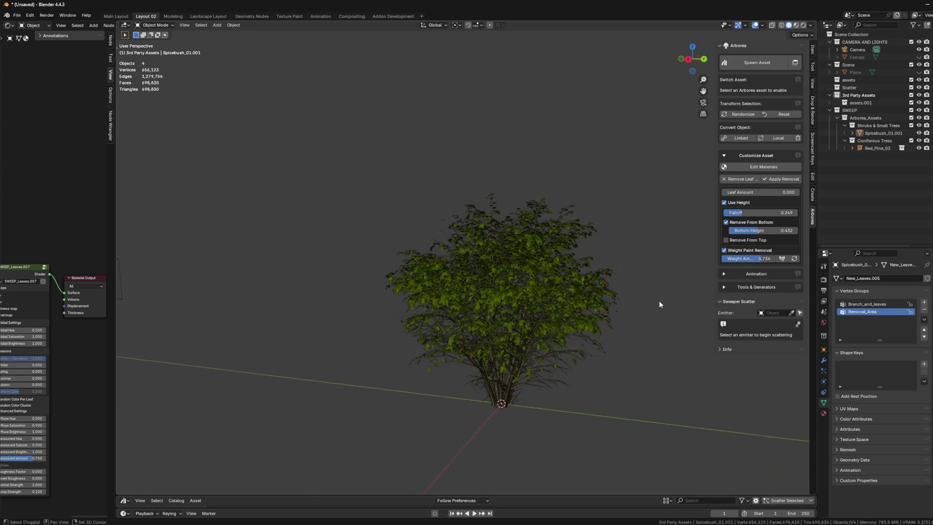
scroll(614, 302, up, 2)
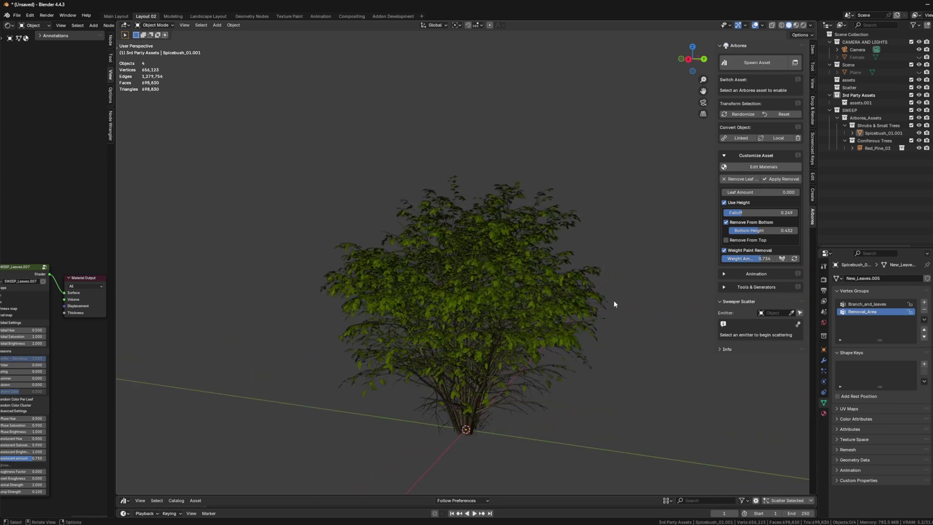
- Reset the spicebush's painted removal weights, trying test strokes across the shrub between resets, and return to Object Mode
click(798, 262)
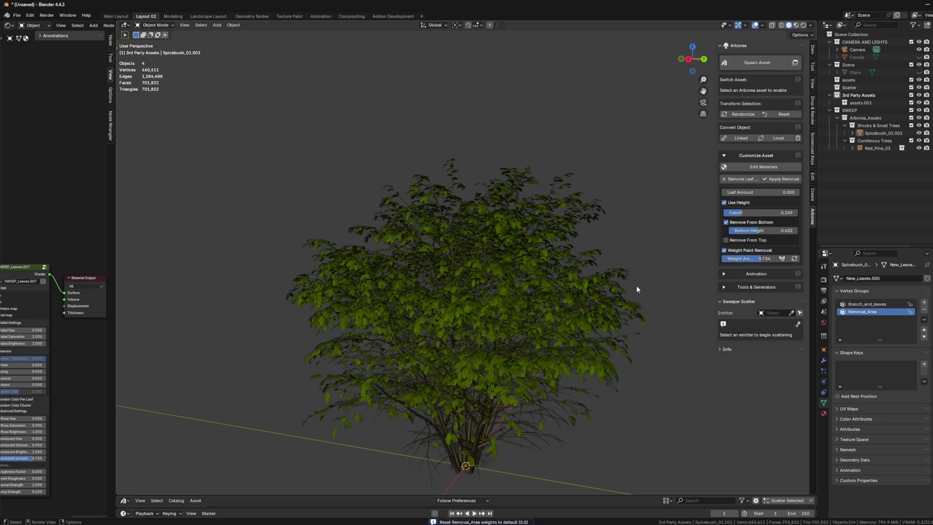
click(782, 259)
mouse_move(617, 243)
mouse_down()
mouse_move(598, 282)
mouse_move(539, 340)
mouse_move(491, 318)
mouse_move(456, 287)
mouse_up()
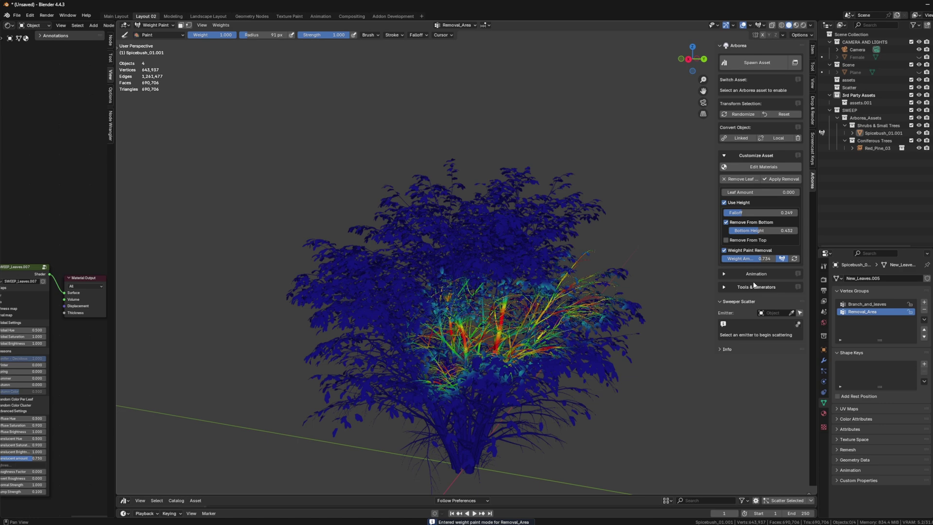
click(795, 259)
click(795, 259)
mouse_move(604, 292)
mouse_down()
mouse_move(511, 302)
mouse_move(428, 219)
mouse_move(437, 376)
mouse_move(473, 406)
mouse_up()
click(794, 259)
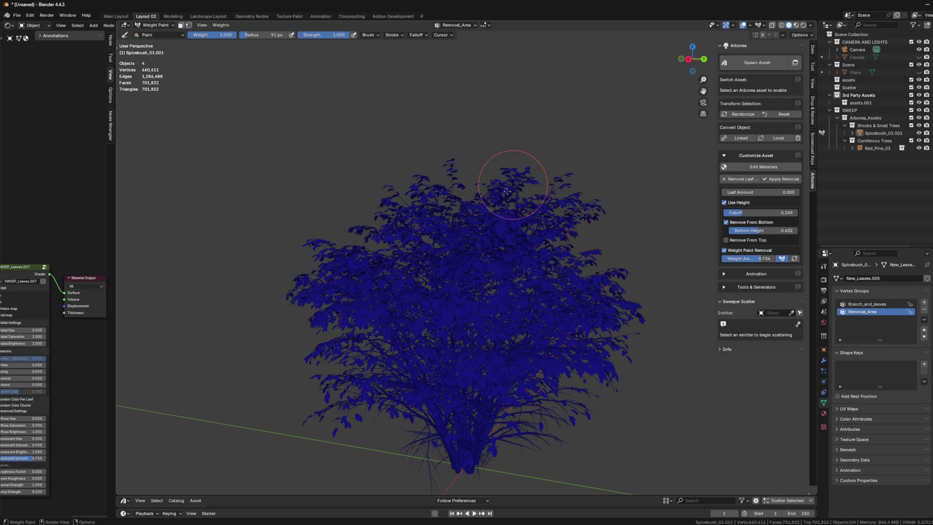
click(154, 25)
click(156, 34)
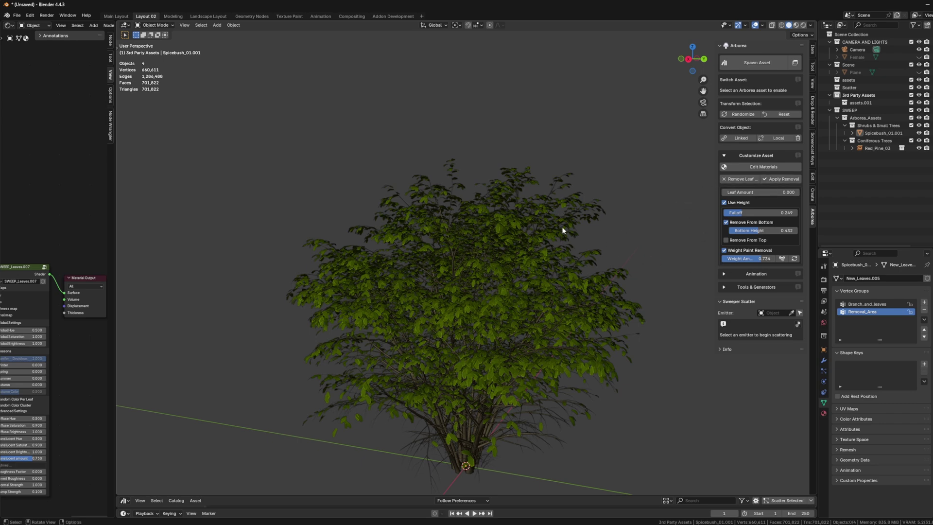
- Select the spicebush, remove its leaf removal effect, and undo that removal
middle_drag(562, 230, 583, 230)
click(824, 360)
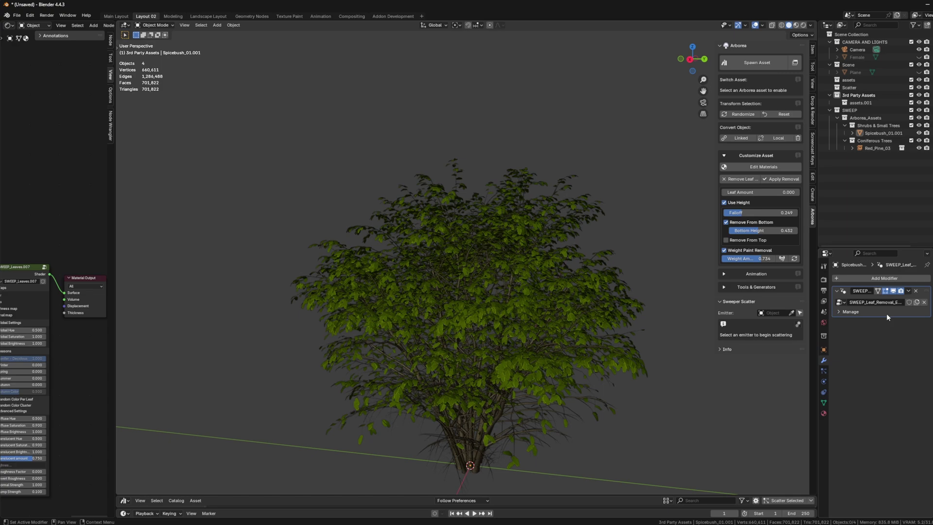
scroll(581, 254, down, 2)
click(564, 256)
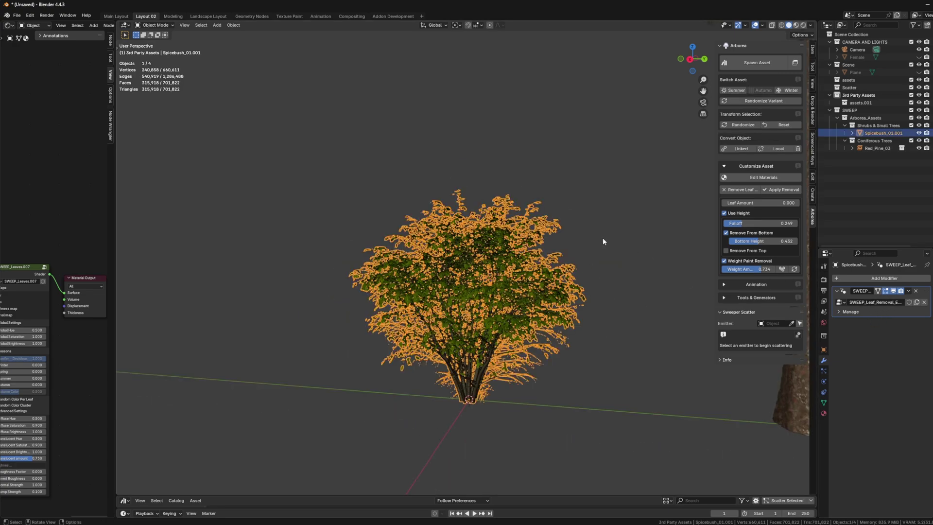
click(741, 189)
middle_drag(693, 395, 635, 317)
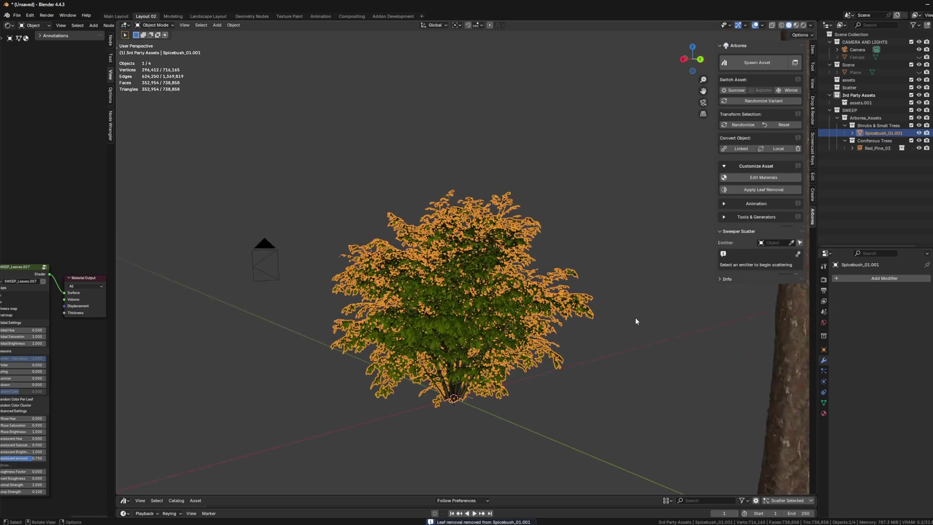
key(ctrl+z)
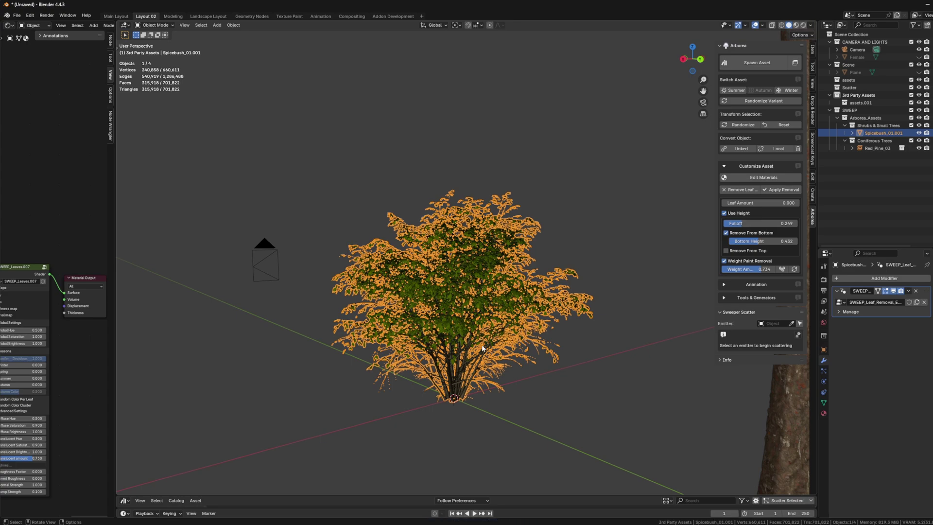
- Inspect the spicebush's underlying mesh around the lower branches in Edit Mode
key(Tab)
scroll(373, 364, up, 5)
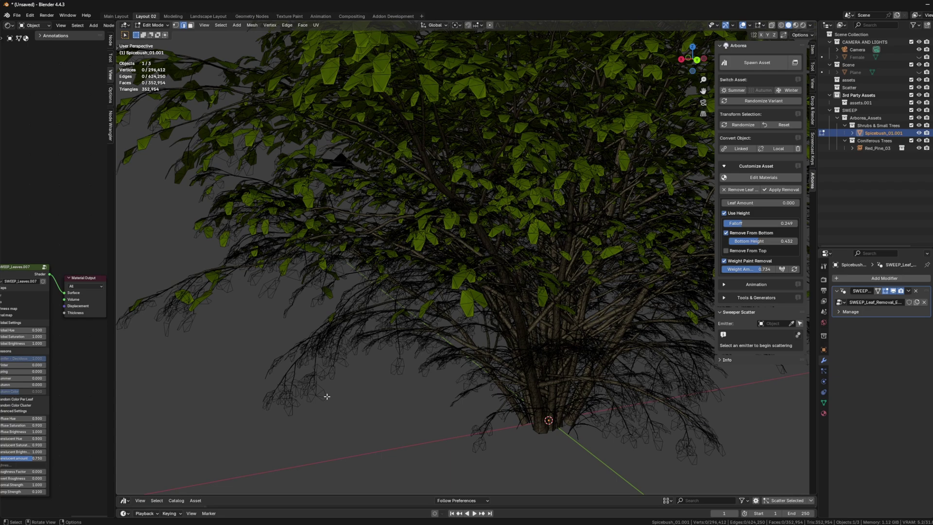
key(Tab)
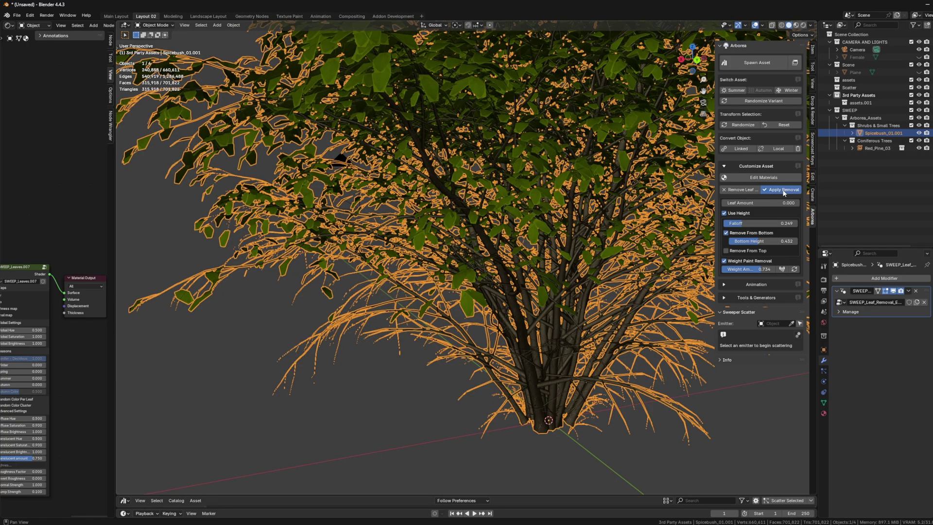
- Apply the leaf removal permanently to the spicebush and check the resulting mesh in Edit Mode
click(784, 190)
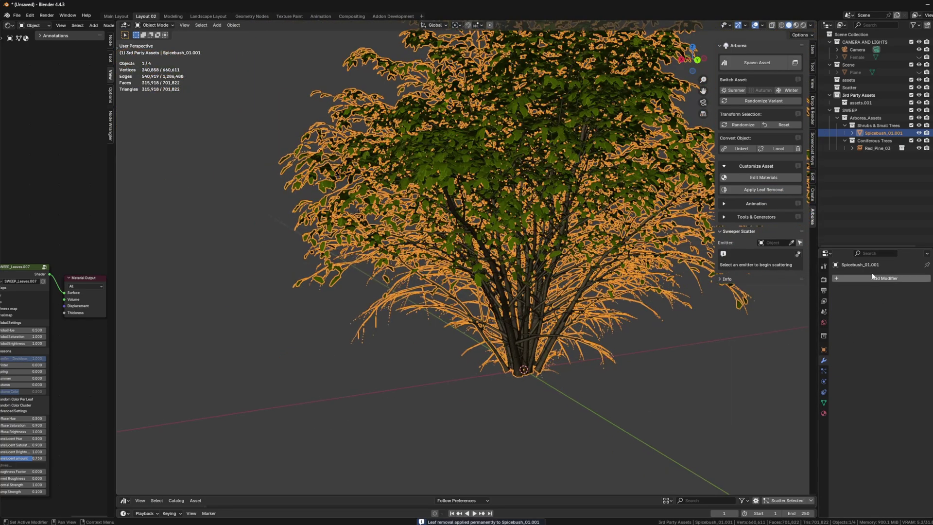
key(Tab)
middle_drag(448, 311, 559, 321)
middle_drag(626, 279, 578, 266)
key(Tab)
scroll(578, 272, down, 4)
- Add a new leaf removal to the spicebush with a leaf amount of 0.169 and apply it permanently
click(569, 330)
middle_drag(522, 331, 483, 262)
click(482, 262)
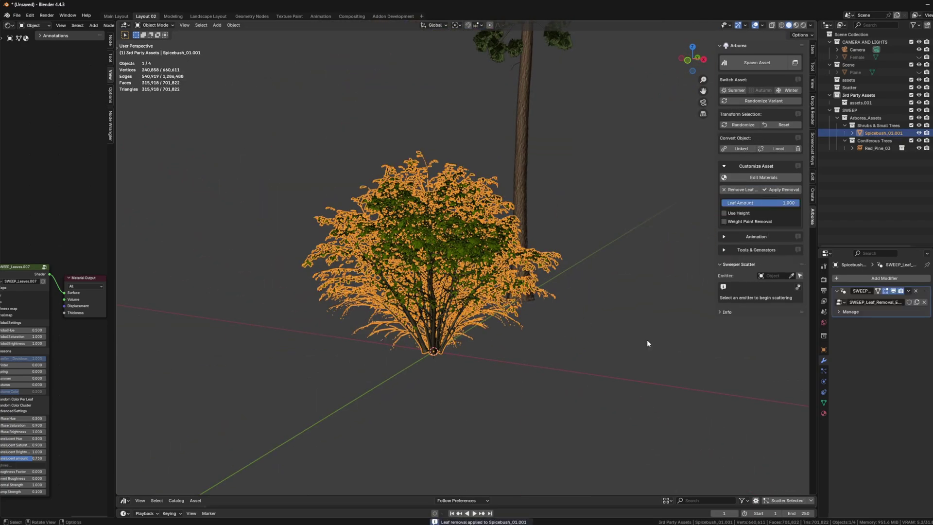
drag(797, 203, 733, 203)
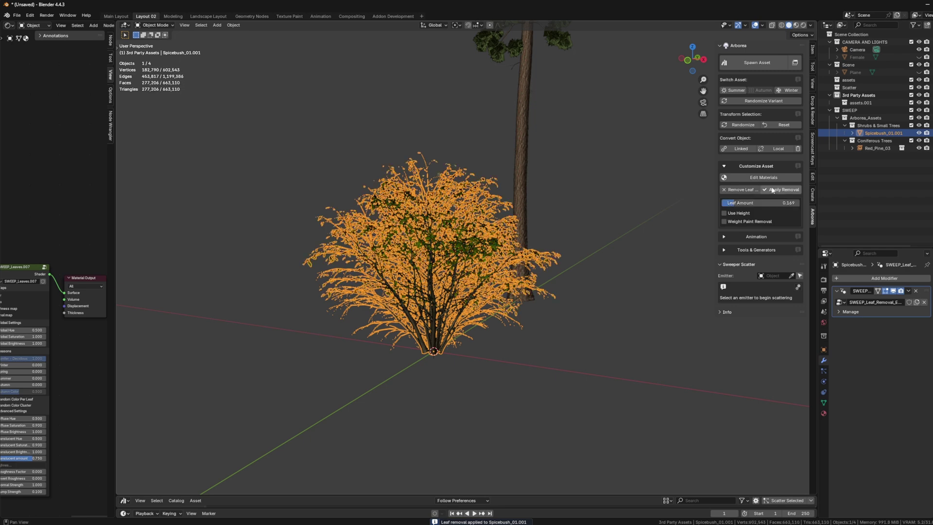
click(773, 190)
- Deselect the spicebush and display the viewport in rendered shading
click(622, 264)
middle_drag(573, 253, 717, 349)
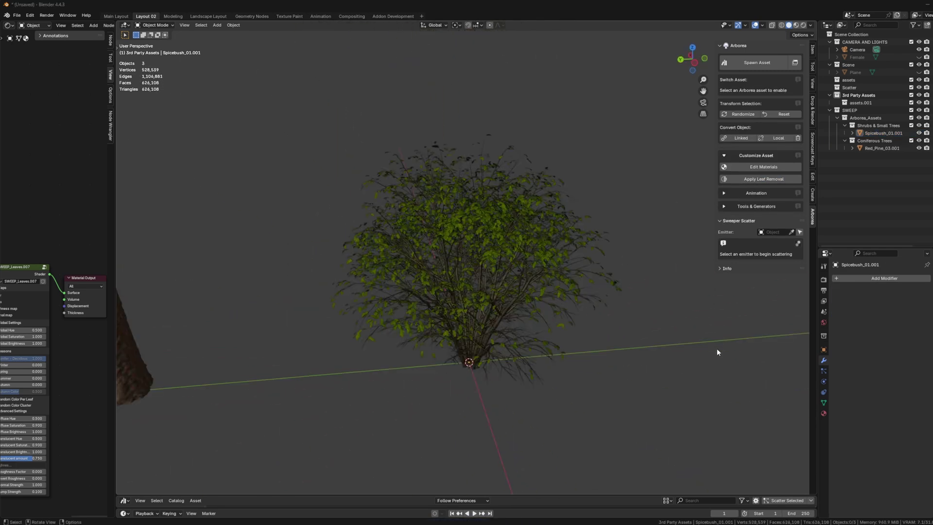
click(803, 25)
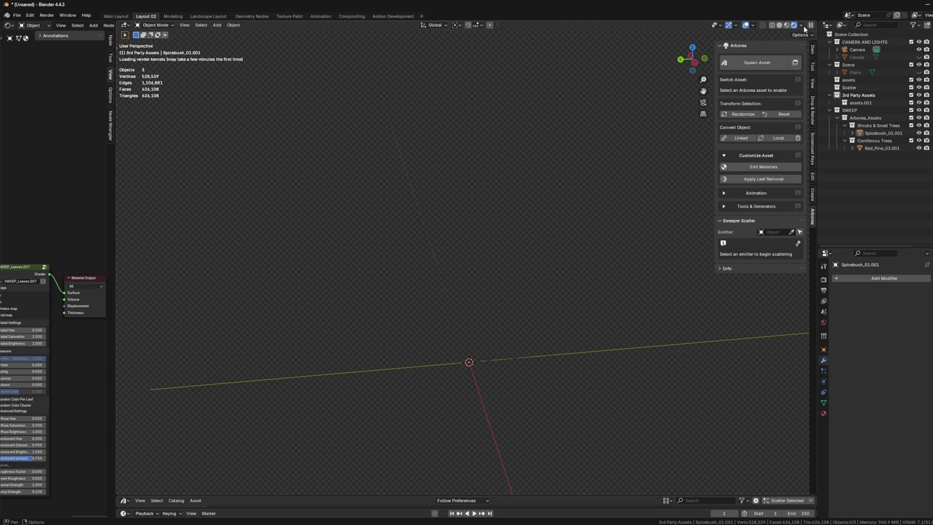
middle_drag(659, 263, 567, 267)
- Give the spicebush a snowy look by setting the leaf material's Winter to 1.000 and the bark material's Snow Amount to 1.000
click(473, 243)
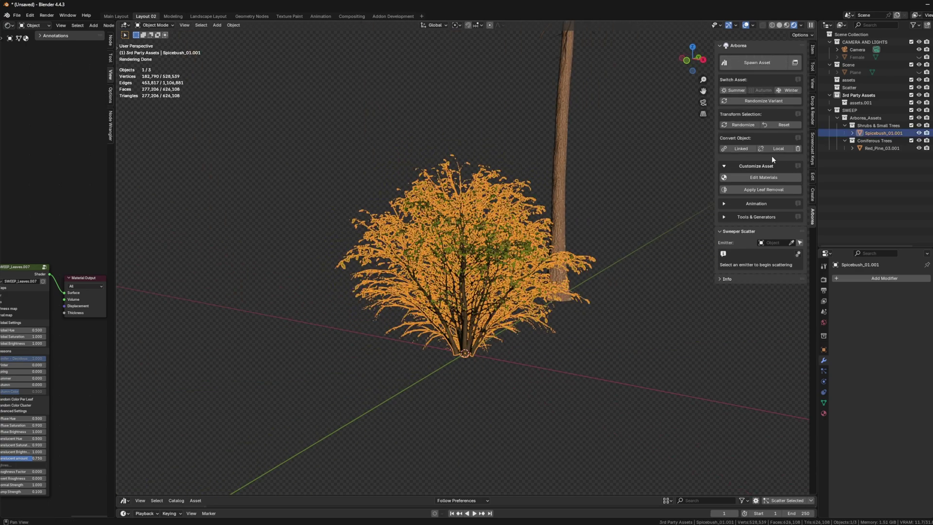
click(763, 178)
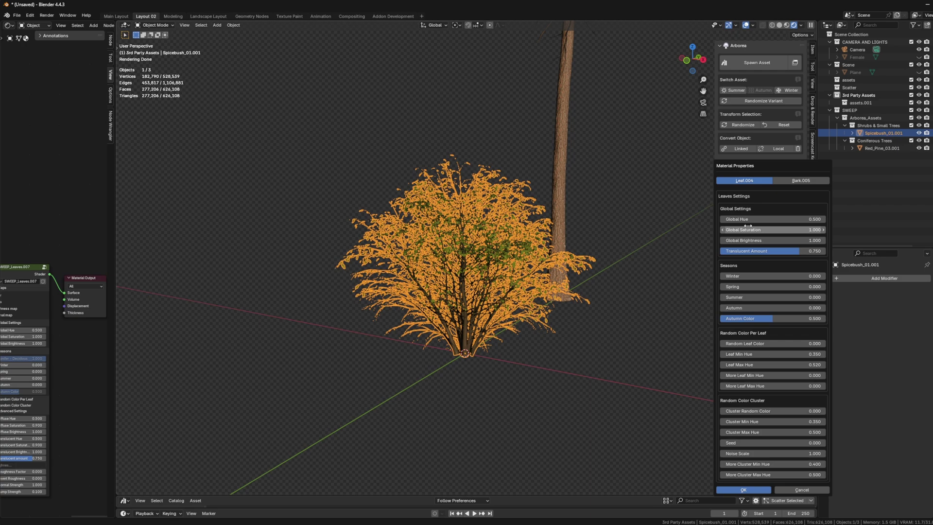
drag(773, 276, 774, 276)
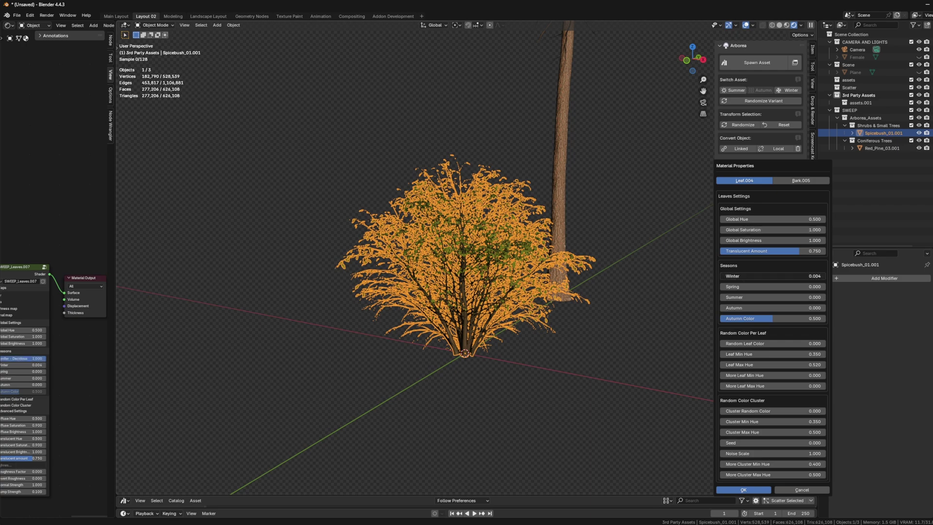
click(801, 181)
drag(739, 266, 825, 265)
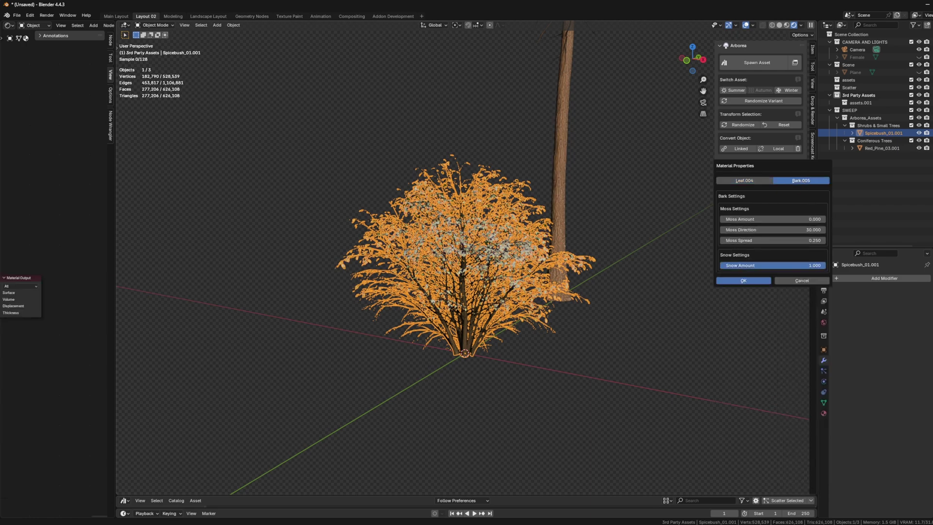
click(521, 321)
click(591, 335)
middle_drag(591, 334, 548, 242)
scroll(513, 263, up, 4)
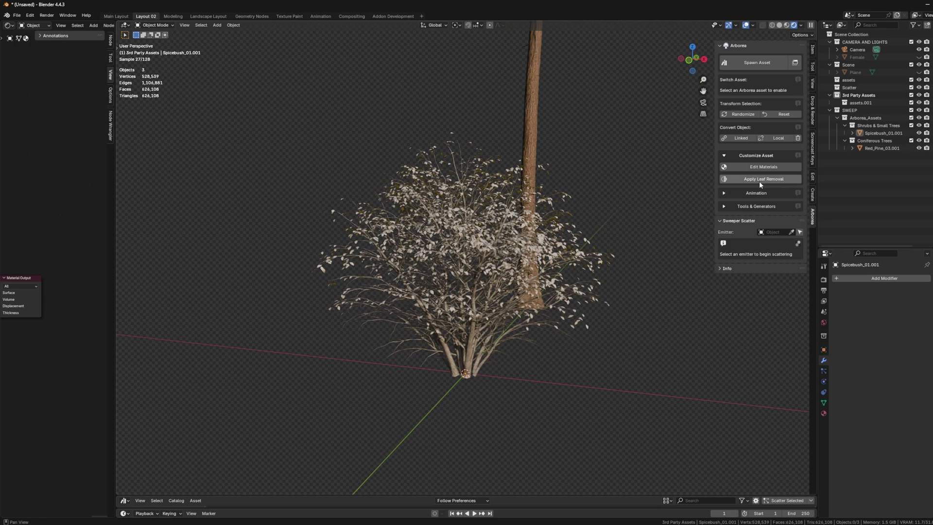
- Add another leaf removal to the snowy spicebush with a leaf amount of 0.063 and apply it permanently
click(762, 179)
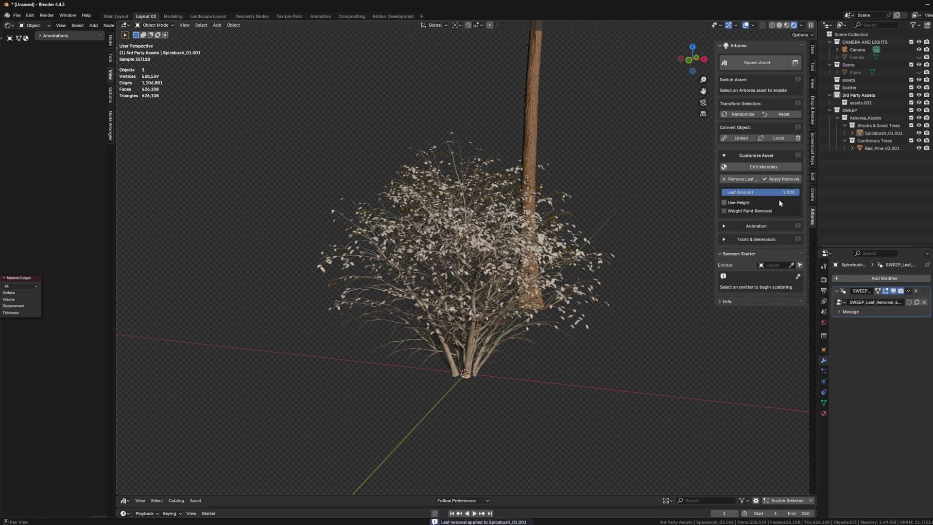
drag(762, 192, 695, 192)
middle_drag(650, 264, 646, 310)
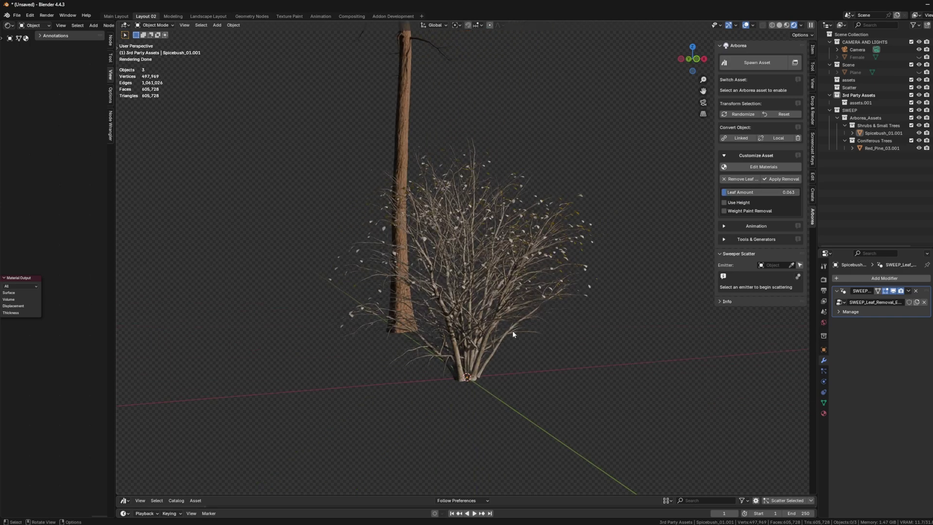
middle_drag(518, 273, 526, 298)
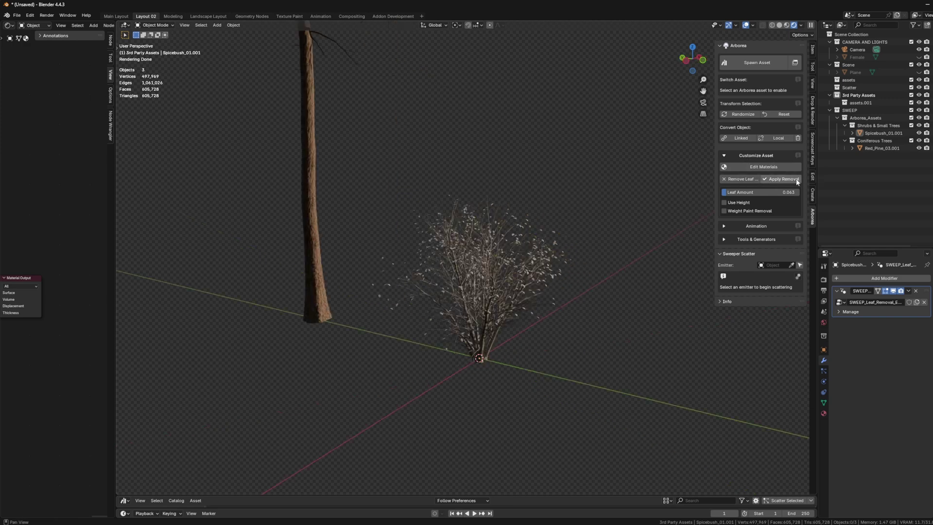
click(783, 178)
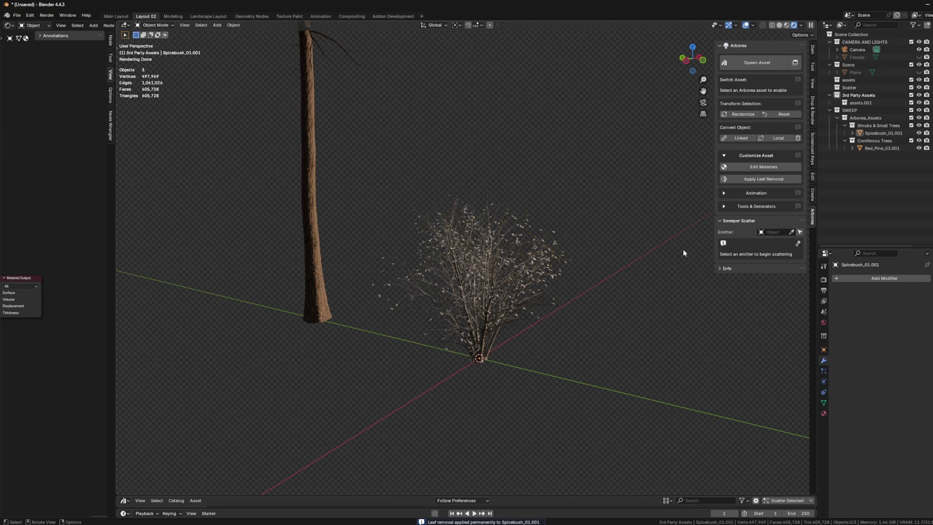
- Restore the original full-leaved spicebush by converting it to linked and back to local
middle_drag(632, 297, 646, 273)
click(499, 304)
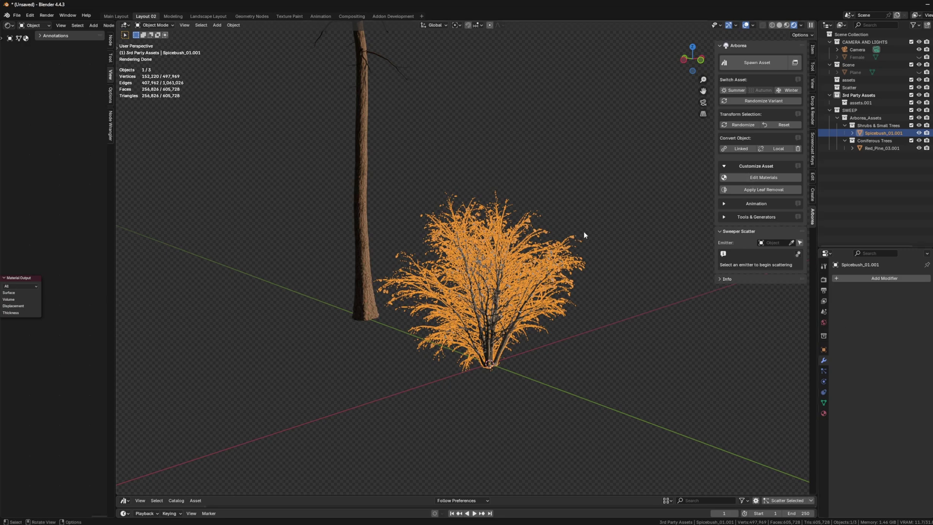
middle_drag(584, 231, 592, 235)
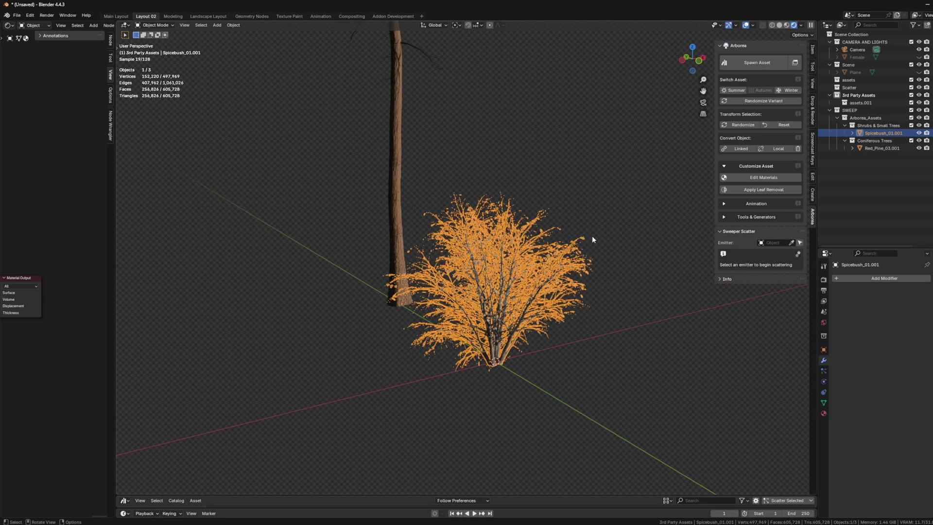
click(739, 149)
click(778, 149)
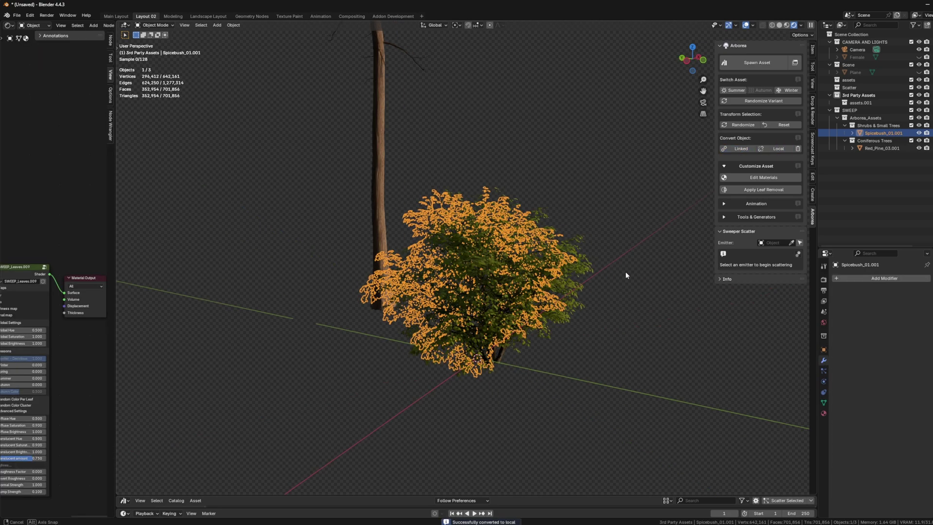
middle_drag(626, 271, 573, 289)
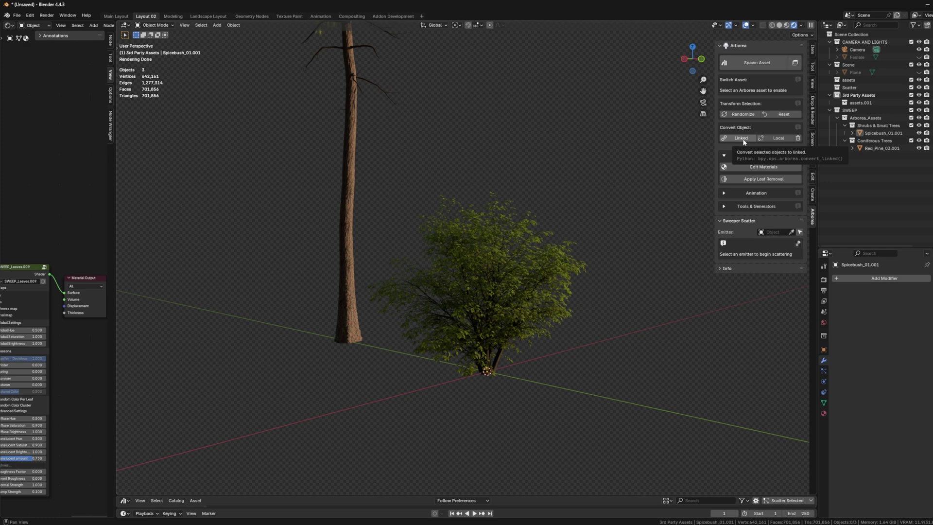
- Add leaf removal to the restored spicebush and lower its leaf amount to 0.005
click(761, 179)
drag(731, 192, 656, 192)
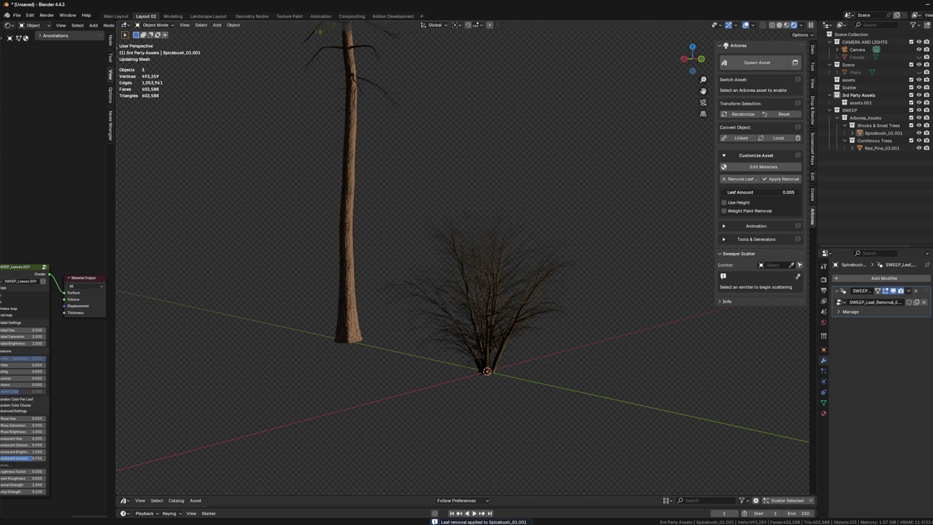